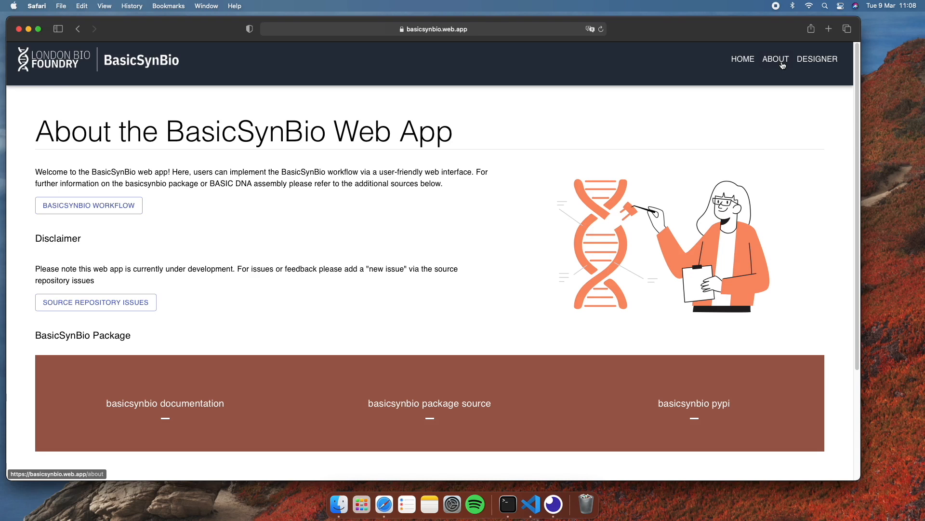
Step: Look through the web app's About page and open the assembly Designer page
scroll(344, 244, down, 2)
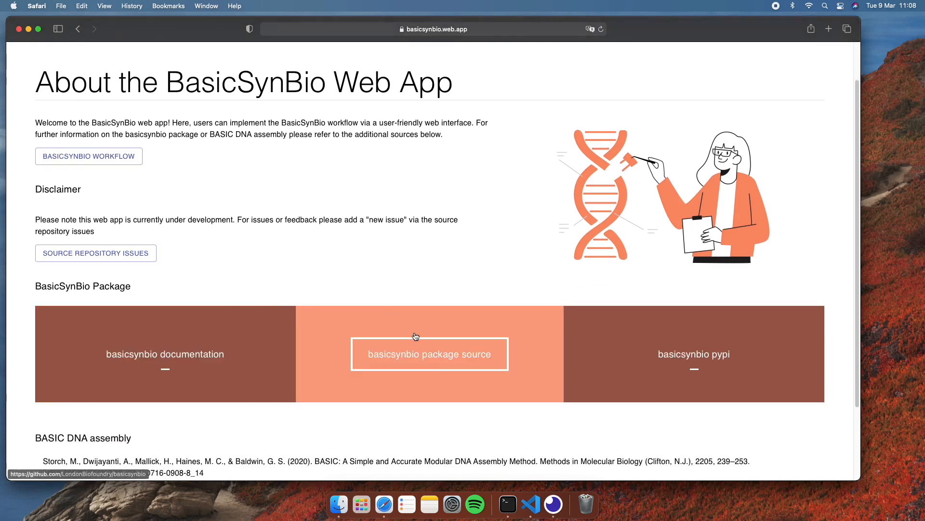
scroll(612, 327, down, 4)
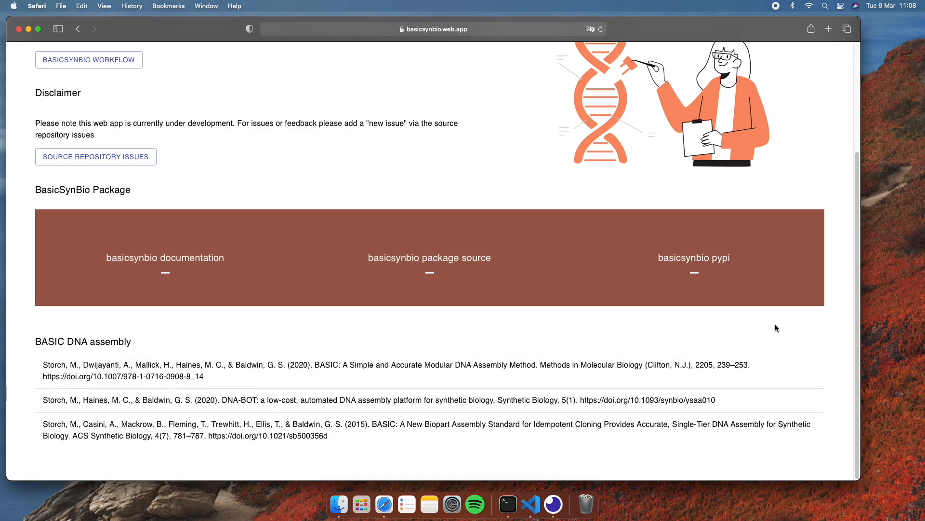
scroll(775, 328, up, 5)
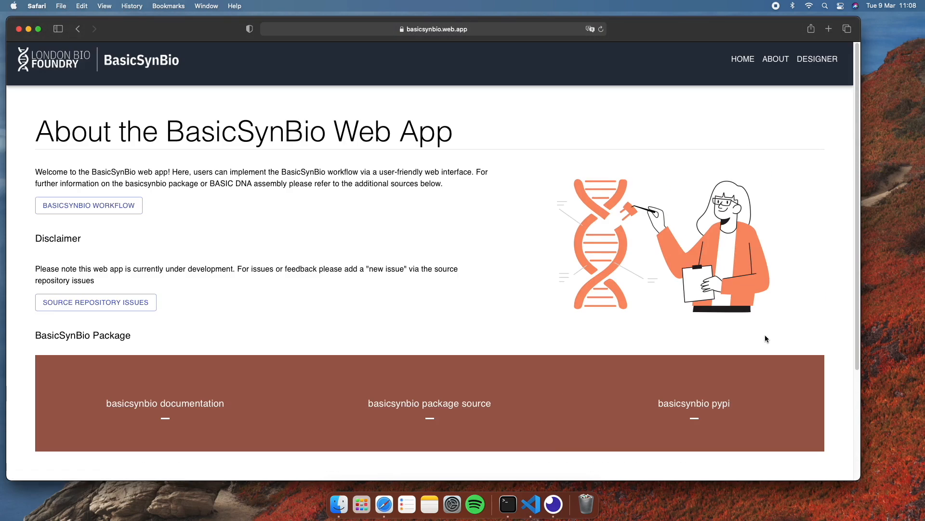
click(820, 60)
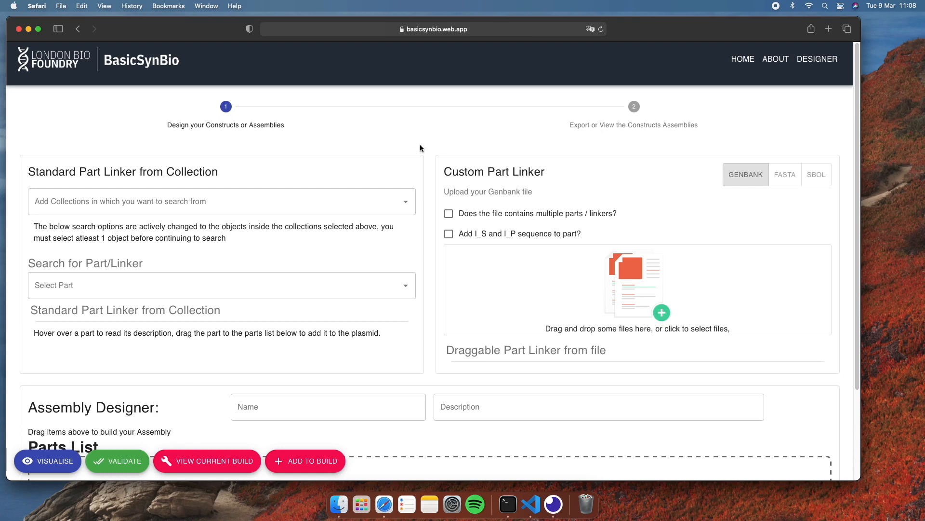
Step: Select BASIC_SEVA_PARTS as the collection to search for standard parts
scroll(420, 148, down, 3)
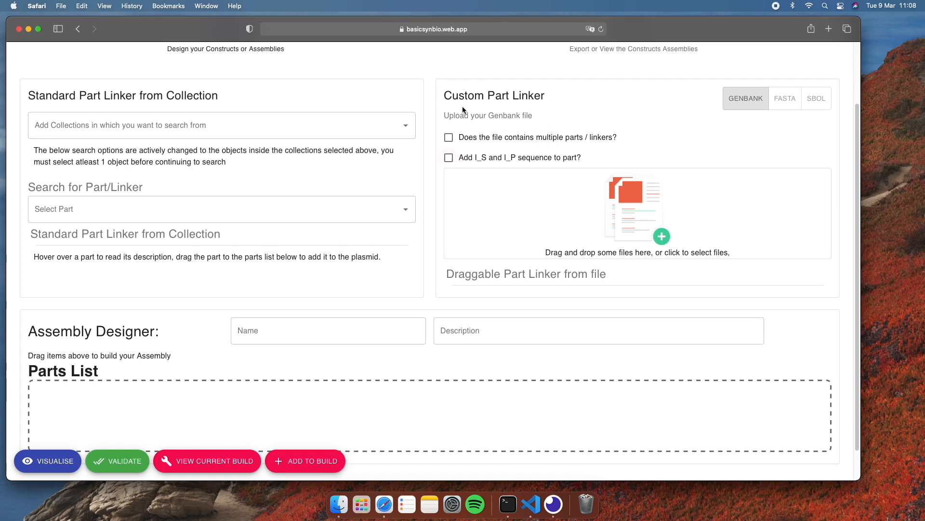
scroll(415, 251, down, 2)
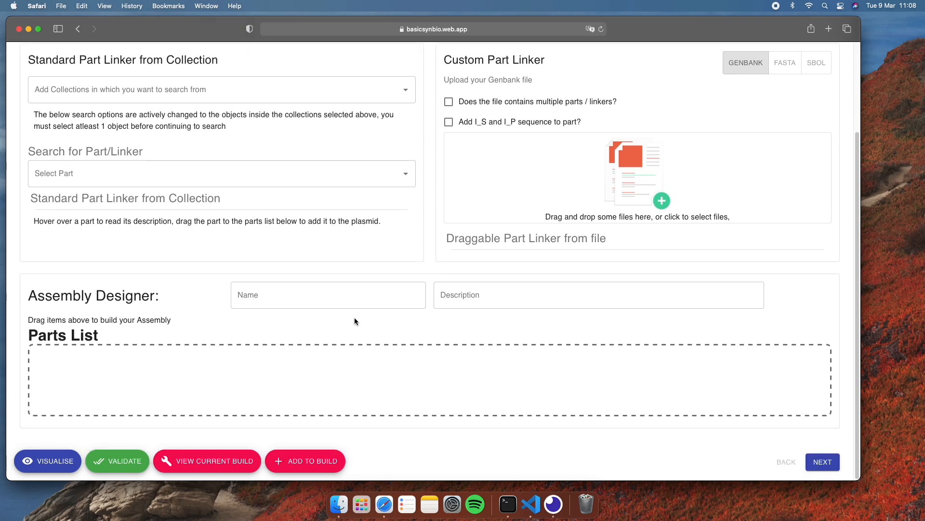
scroll(436, 262, up, 3)
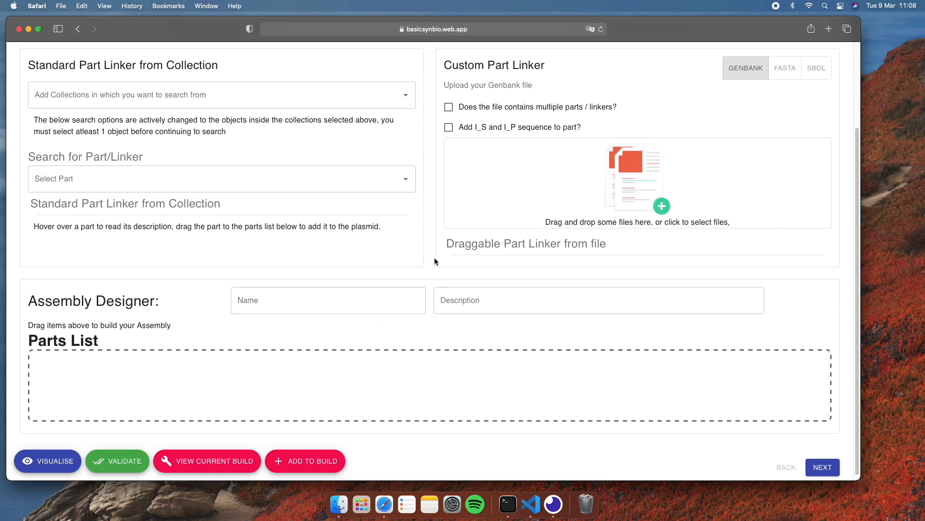
click(407, 153)
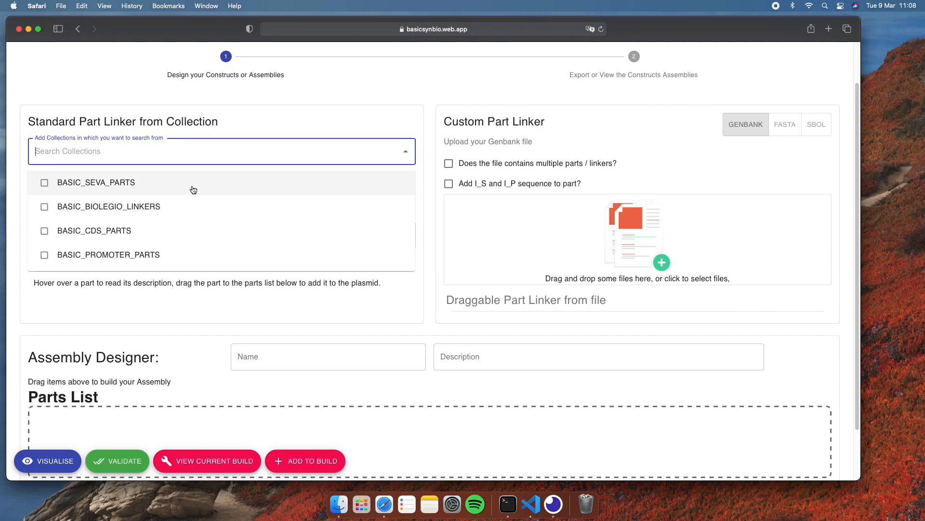
click(189, 187)
click(426, 177)
scroll(427, 177, down, 2)
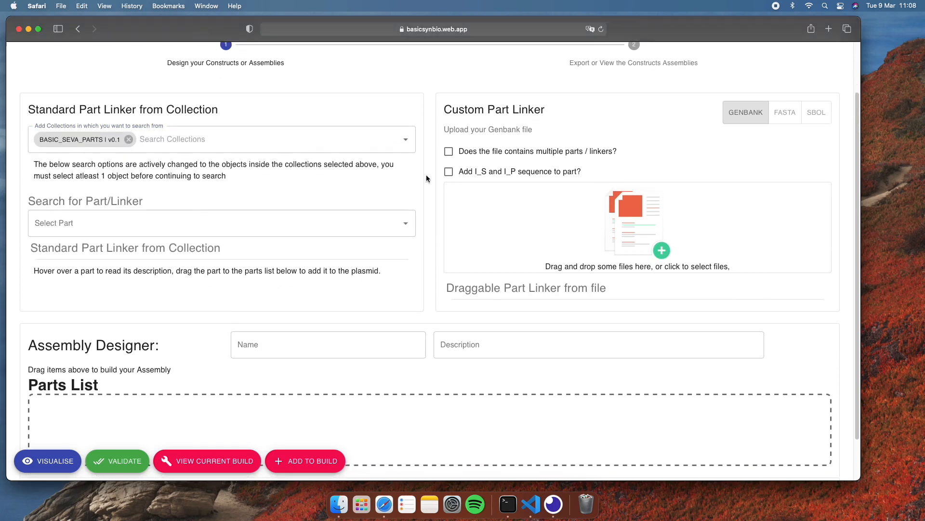
Step: Pick the parts BASIC_SEVA_18 and BASIC_SEVA_19 from the selected collection
click(406, 188)
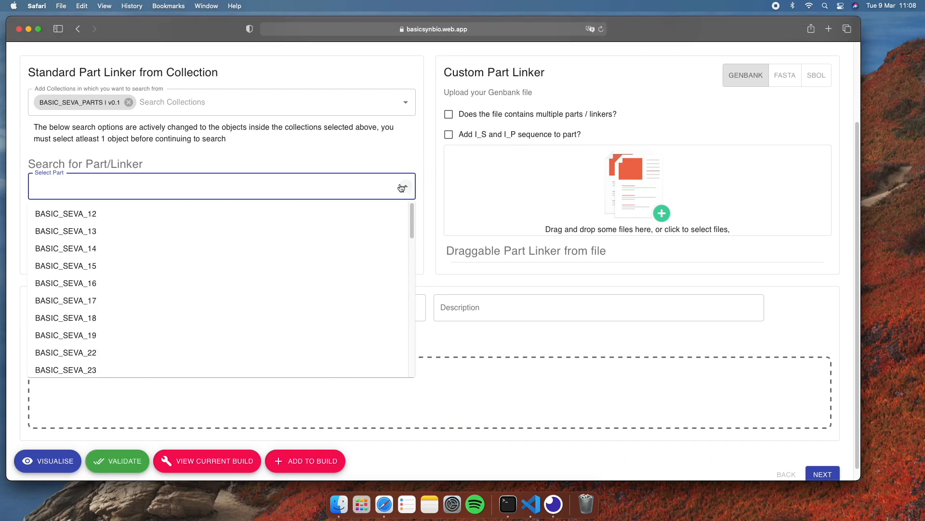
click(68, 318)
key(BackSpace)
text(9)
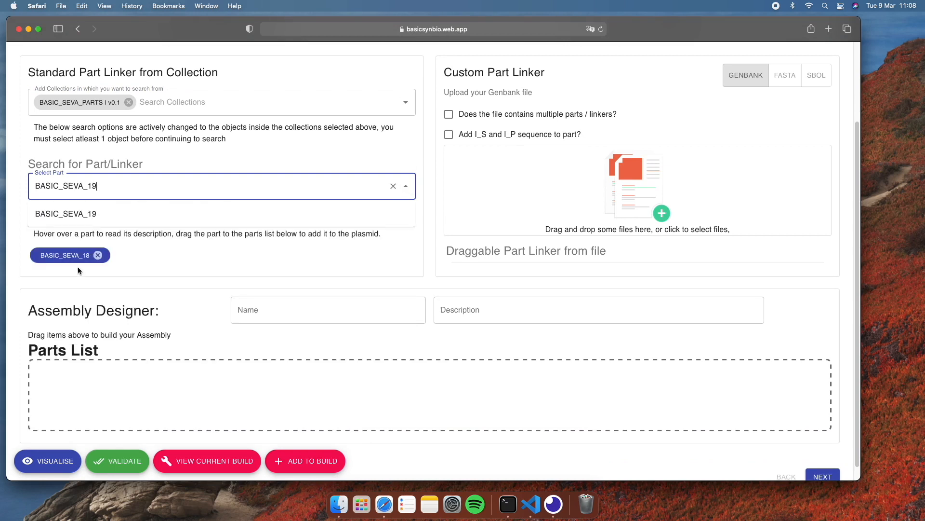
click(89, 216)
Step: Clear the part search and replace the searched collection with BASIC_BIOLEGIO_LINKERS
click(393, 188)
click(394, 102)
click(406, 102)
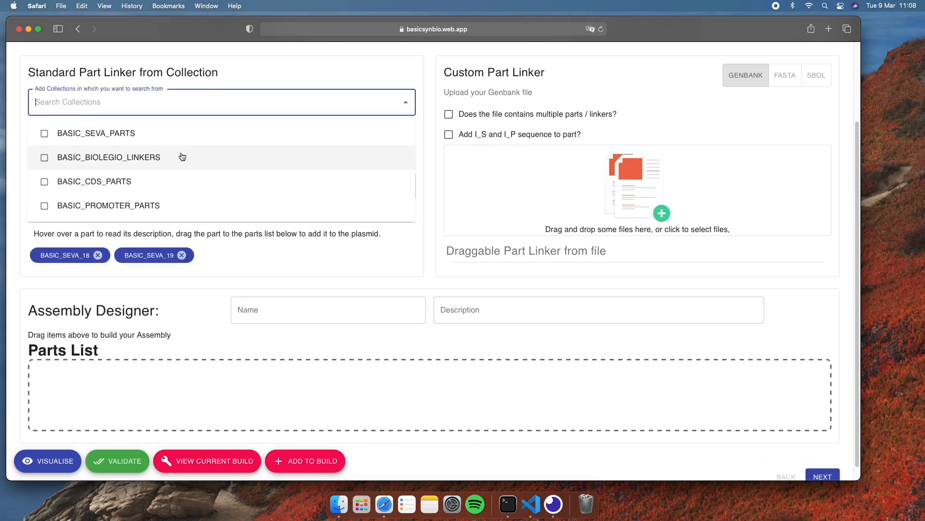
click(182, 157)
Step: Pick the linkers LMP and LMS from the Biolegio linkers collection
click(406, 186)
click(73, 314)
key(BackSpace)
text(S)
click(65, 216)
Step: Fill the parts list in the order BASIC_SEVA_18, LMP, BASIC_SEVA_19, LMS and validate the assembly
mouse_move(82, 257)
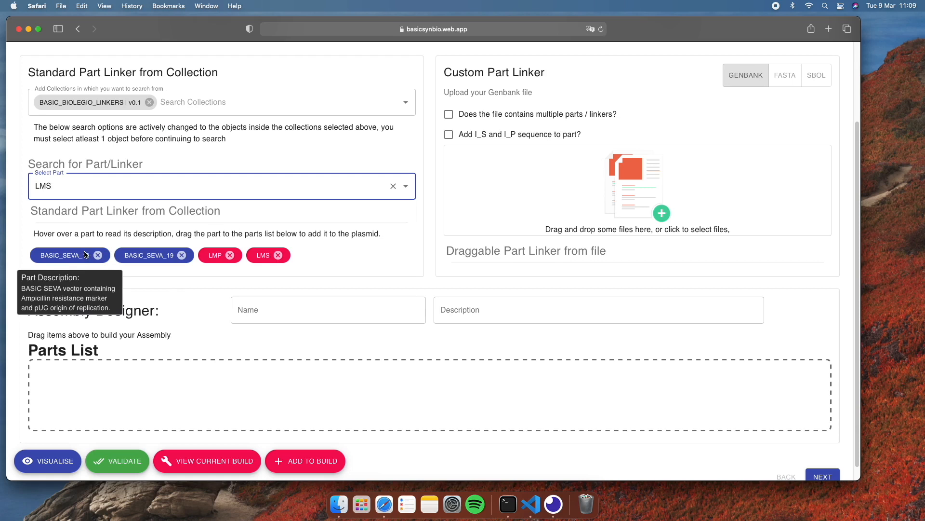
mouse_move(162, 254)
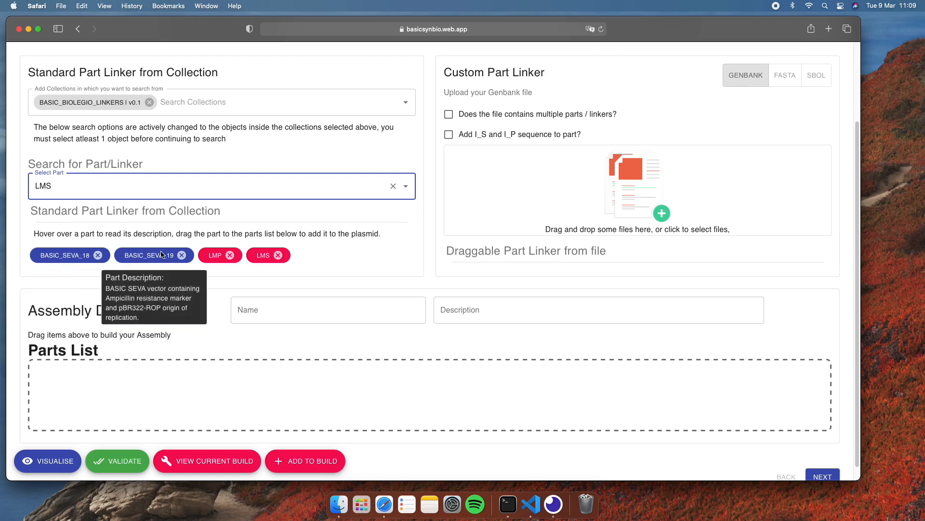
mouse_move(212, 256)
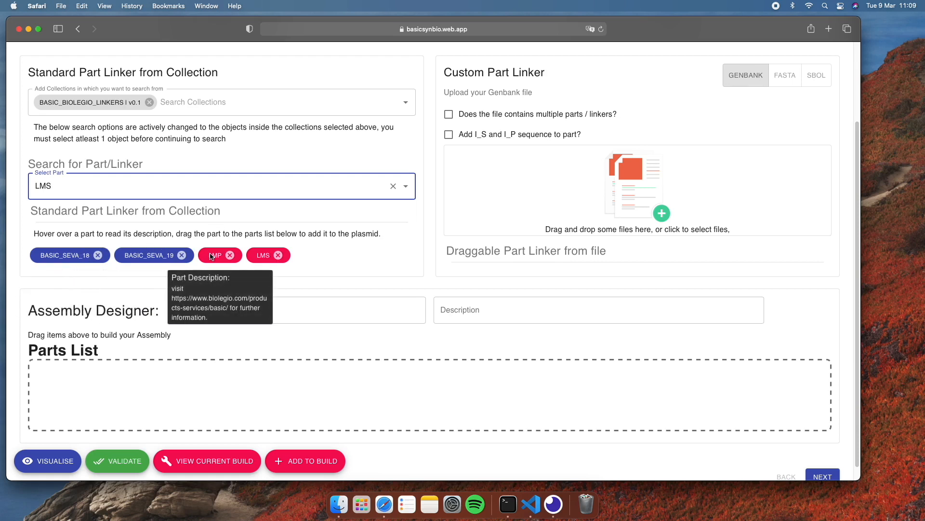
scroll(314, 244, down, 1)
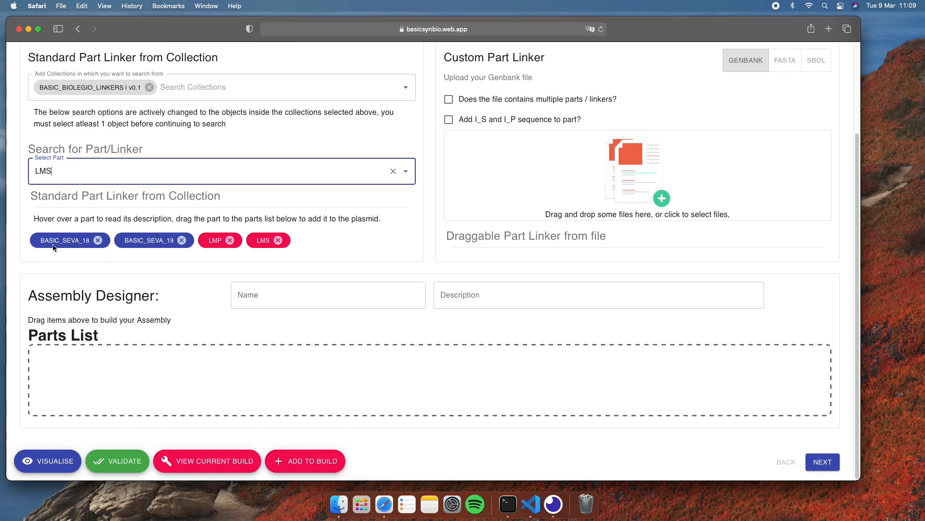
drag(37, 249, 73, 366)
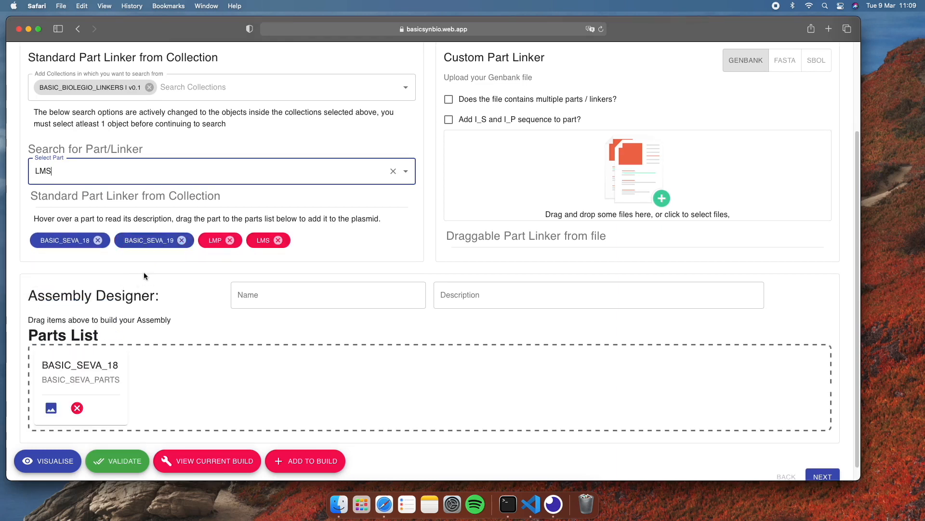
drag(223, 248, 153, 368)
drag(154, 247, 285, 392)
mouse_move(268, 241)
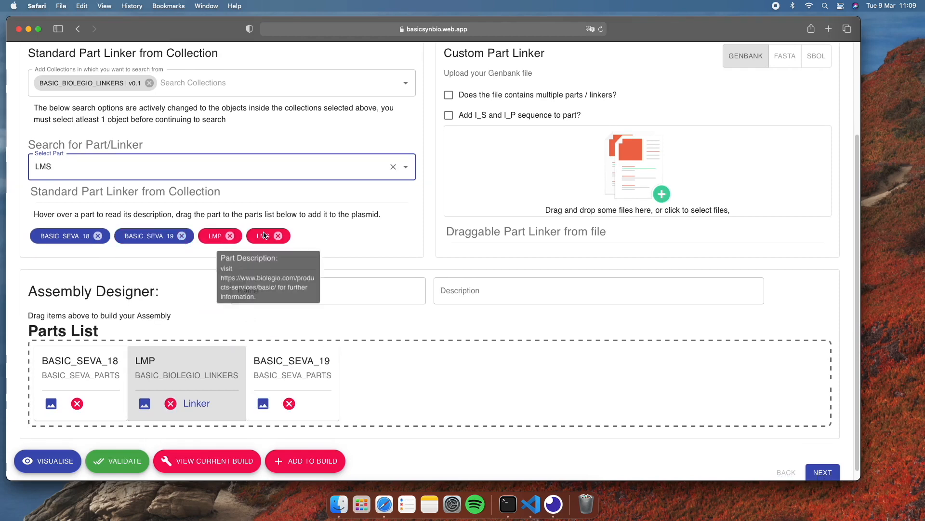
drag(267, 241, 383, 365)
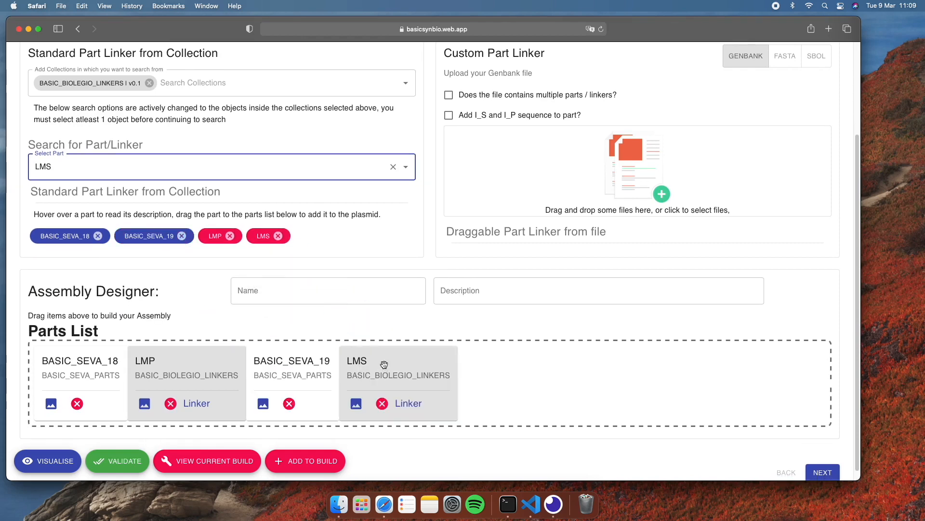
click(126, 460)
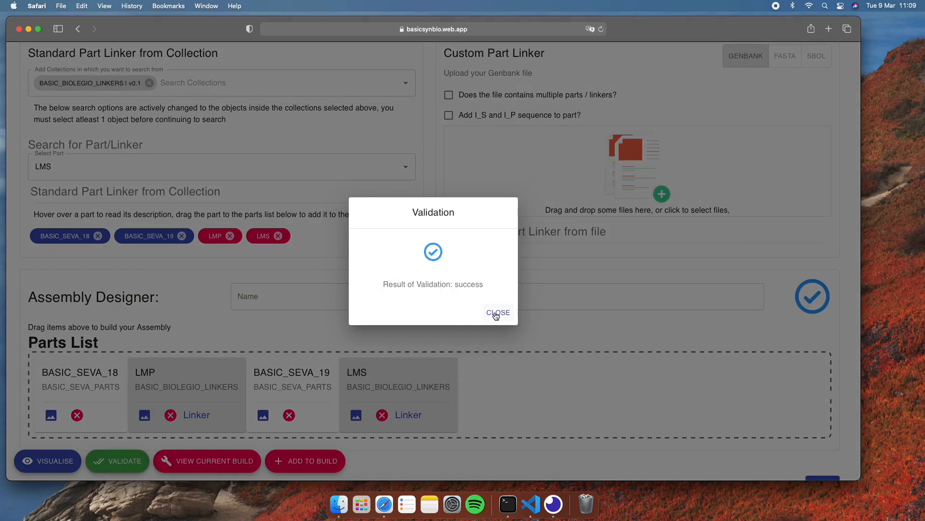
click(497, 315)
Step: Try to validate the assembly and add it to the build with LMS moved ahead of BASIC_SEVA_19
scroll(496, 316, down, 1)
drag(418, 352, 337, 351)
click(125, 464)
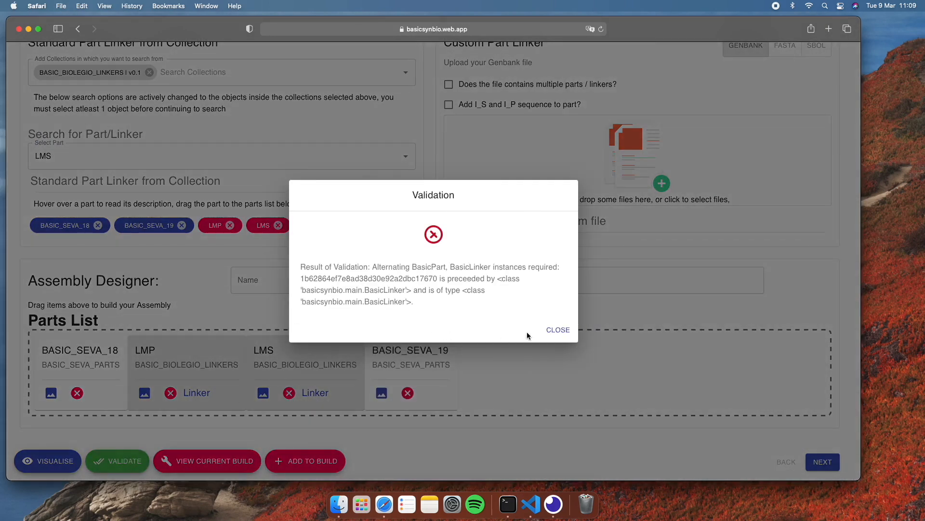
click(556, 332)
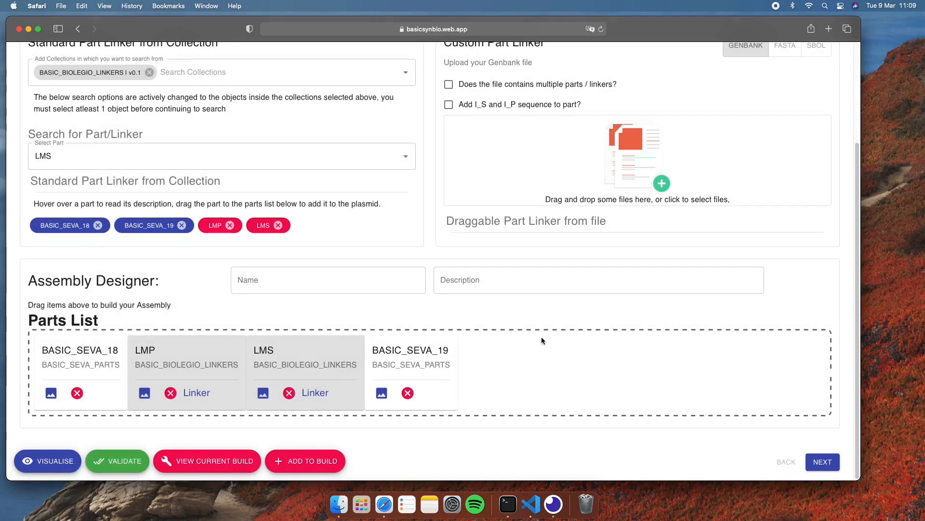
click(301, 460)
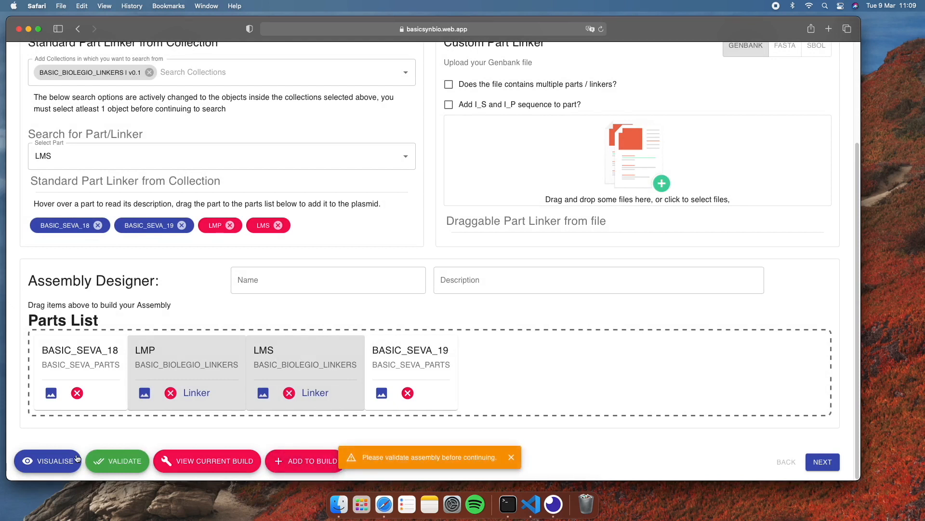
click(511, 457)
Step: Move the LMS linker back behind BASIC_SEVA_19 in the parts list and validate the assembly again
drag(312, 361, 434, 368)
click(132, 461)
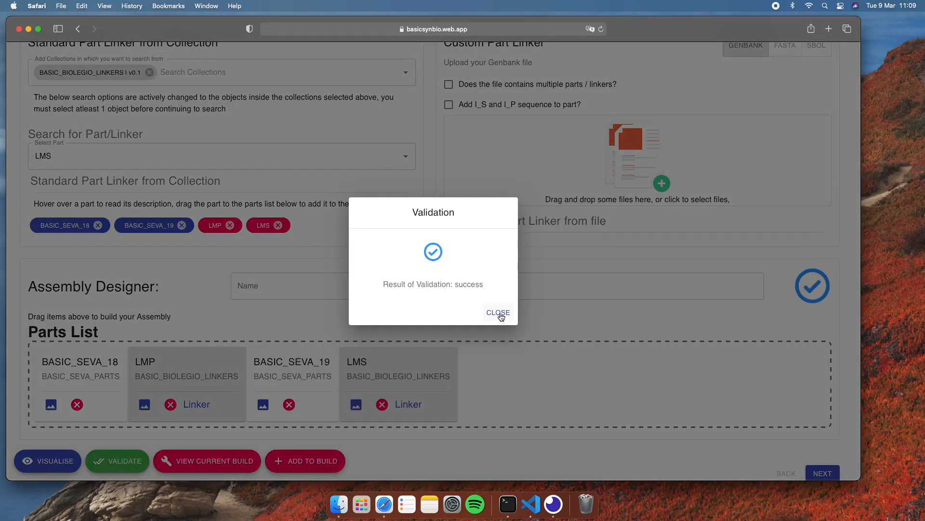
click(498, 313)
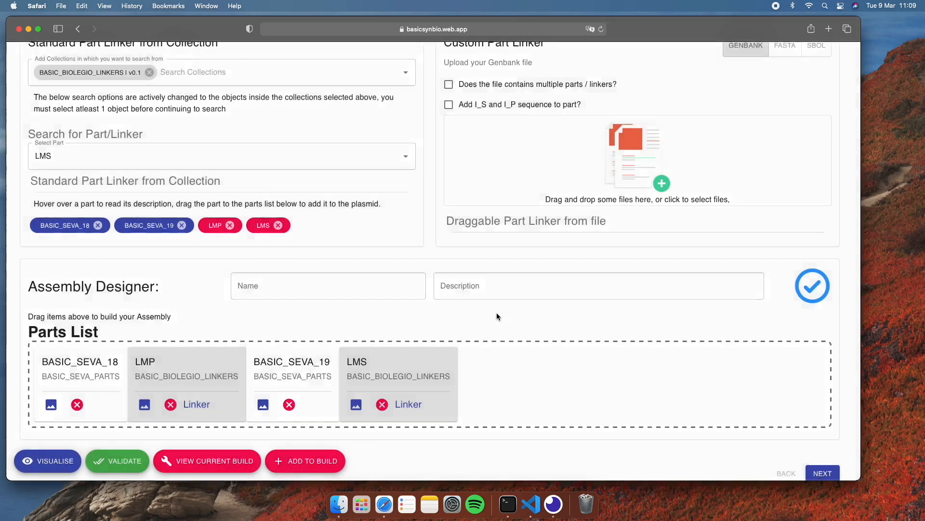
Step: Visualise the assembly sequence with annotations by label in SeqViz and as a DnaFeatureViewer map
click(53, 458)
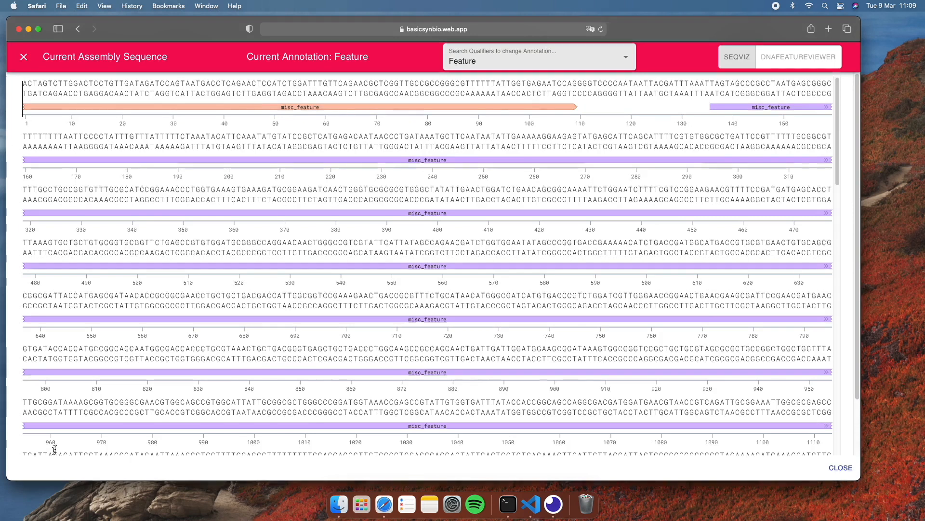
click(625, 61)
click(598, 85)
scroll(400, 192, down, 5)
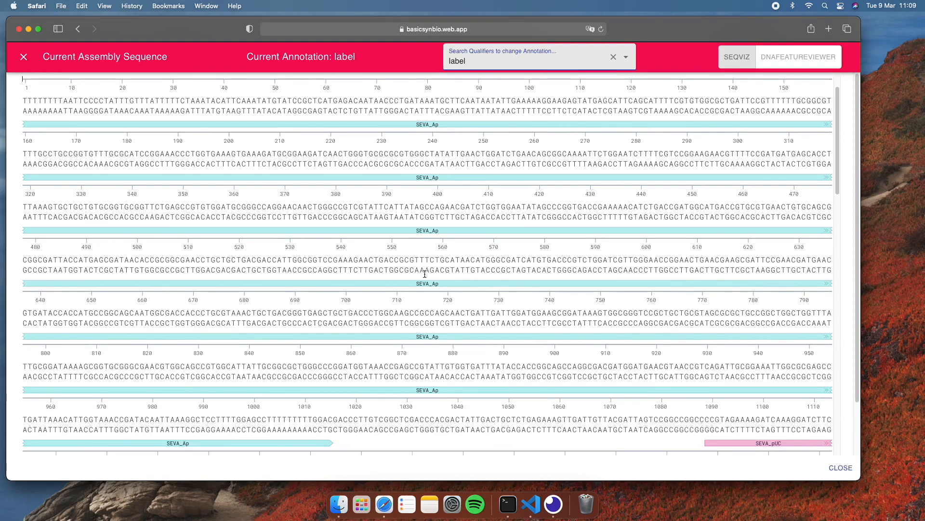
scroll(425, 274, down, 3)
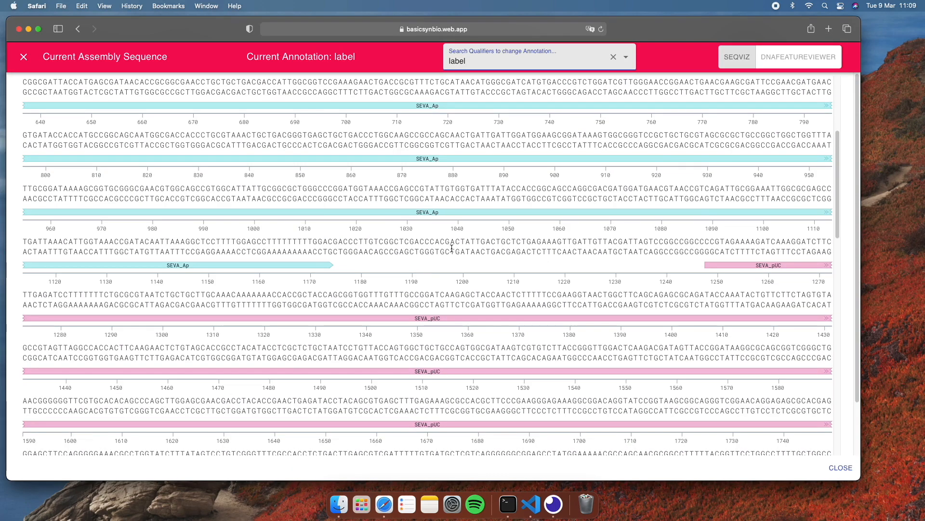
click(776, 64)
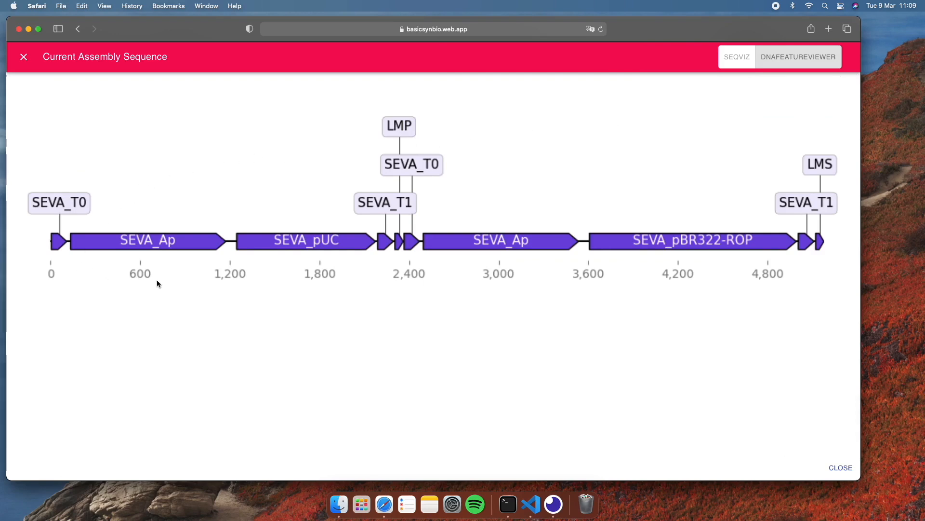
click(736, 60)
click(23, 58)
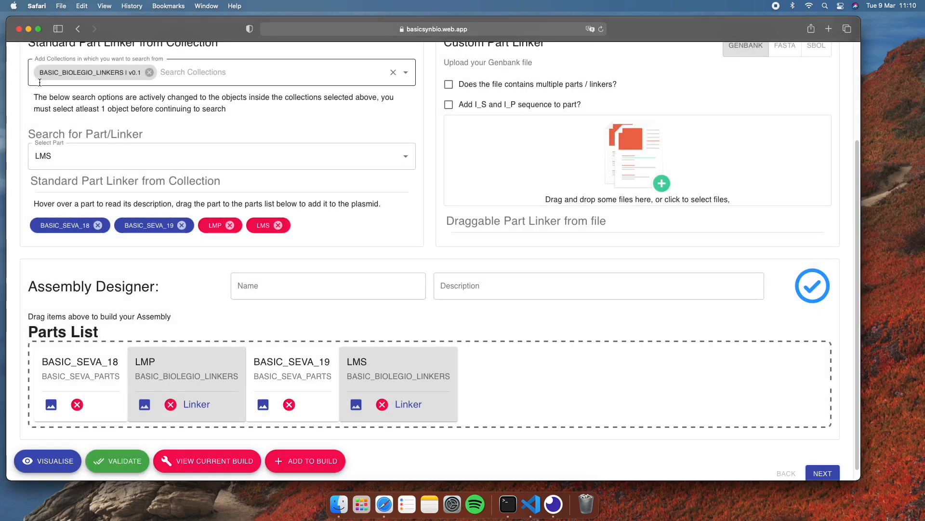
Step: View the annotated sequence of the BASIC_SEVA_19 part in the parts list
click(263, 407)
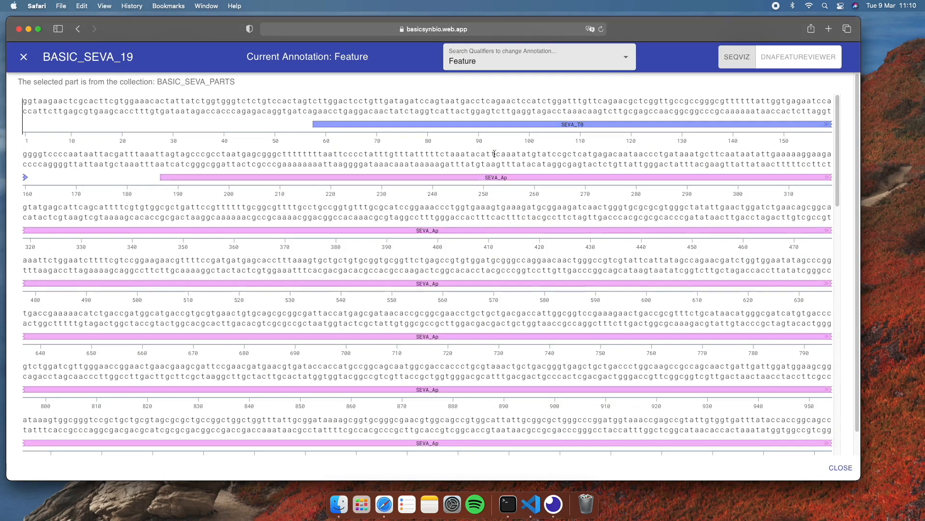
click(23, 57)
Step: Name the assembly example_assembly with the description "assembly with 4 parts" and add it to the build
click(245, 288)
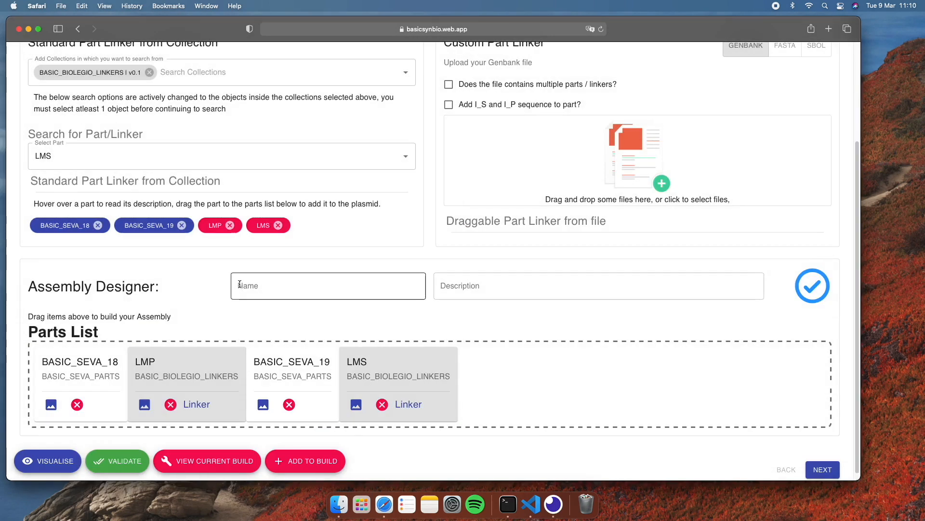
text(exampl)
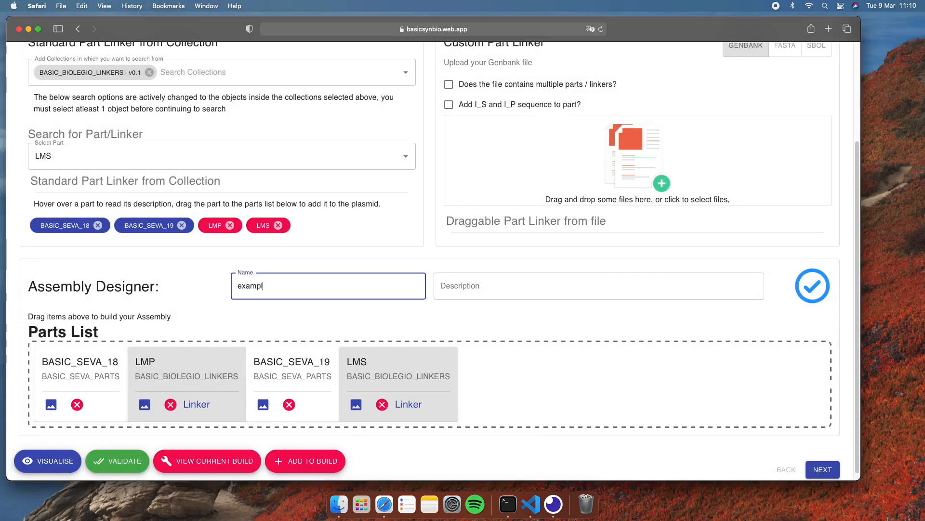
text(e_assembly)
click(507, 285)
text(assembly with 4 parts)
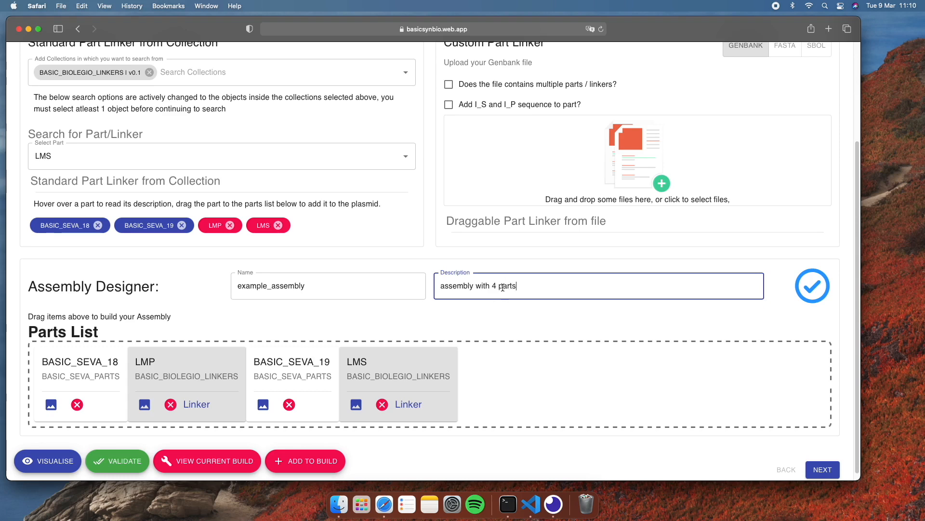
click(328, 458)
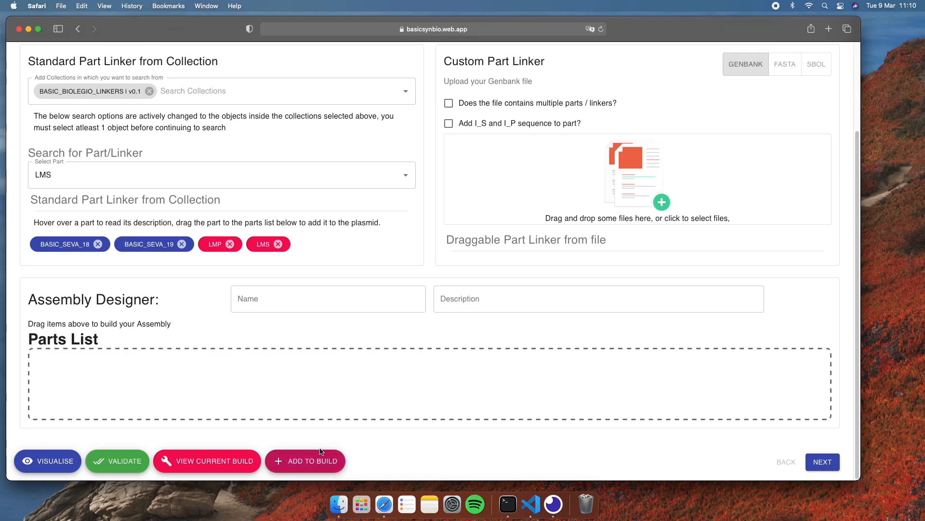
Step: View the current build and the part history of example_assembly, and return to the assembly design
click(233, 460)
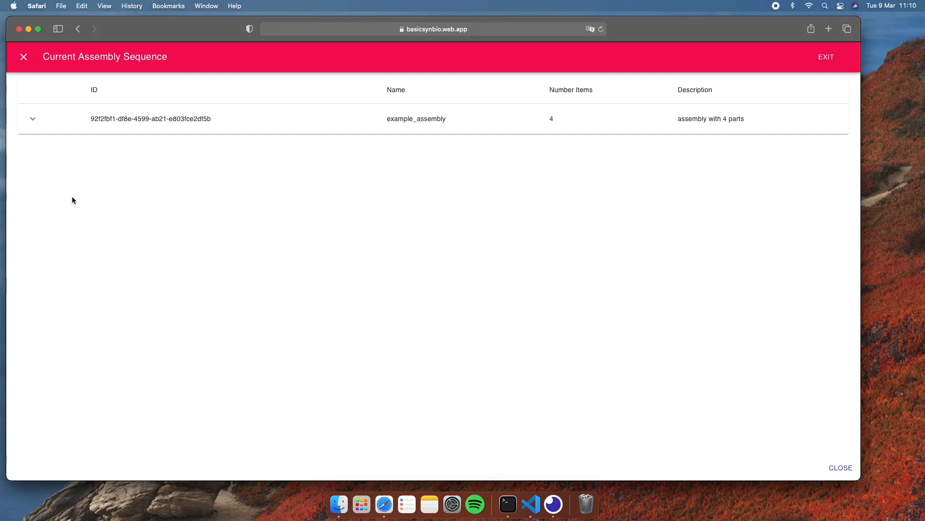
click(33, 119)
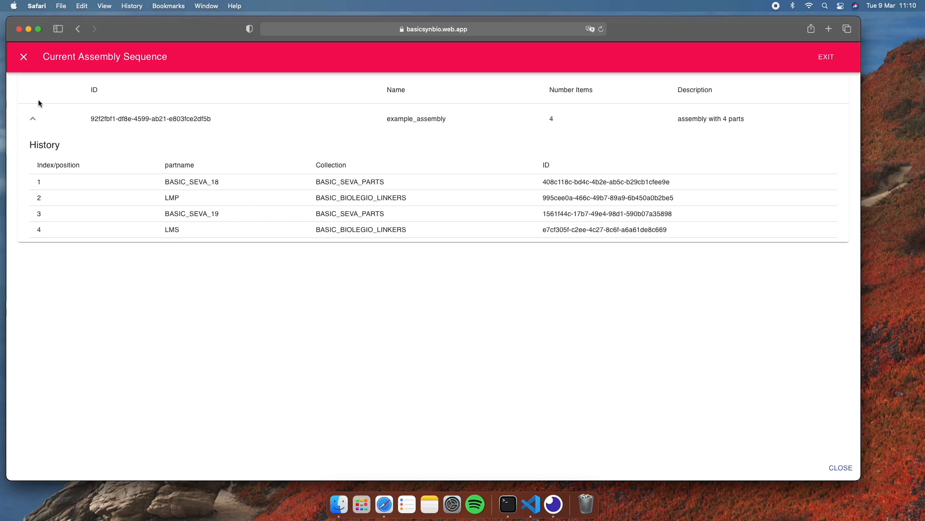
click(22, 59)
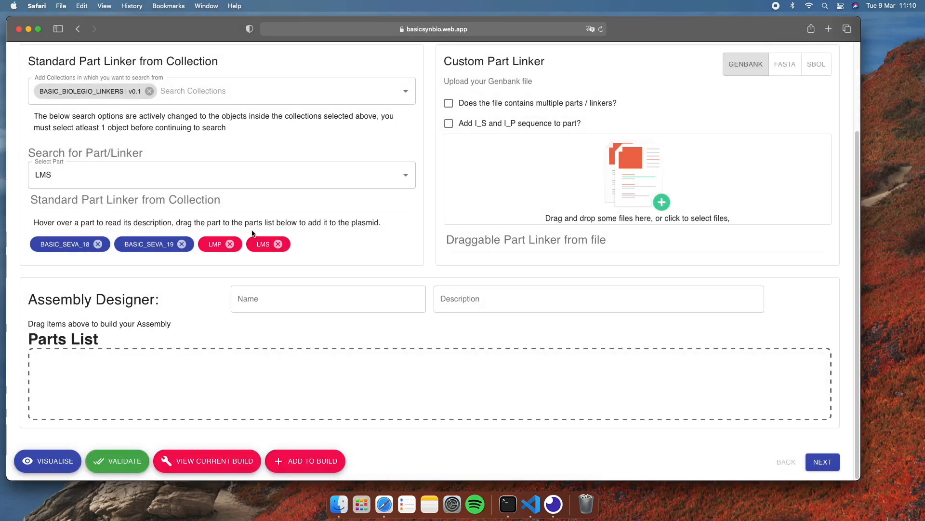
Step: Proceed to the export stage, download the unique parts and Echo instructions, and place Unique_Parts.gb on the desktop
click(823, 461)
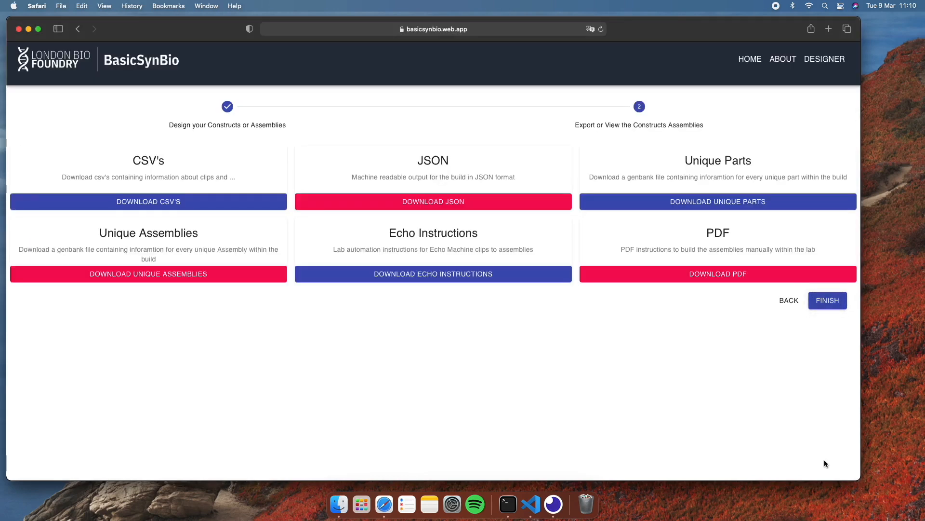
click(641, 208)
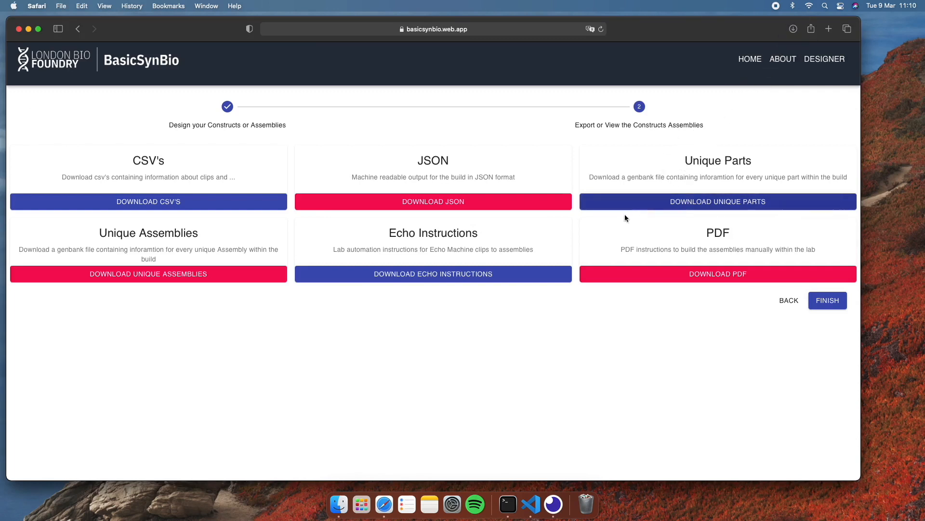
click(507, 274)
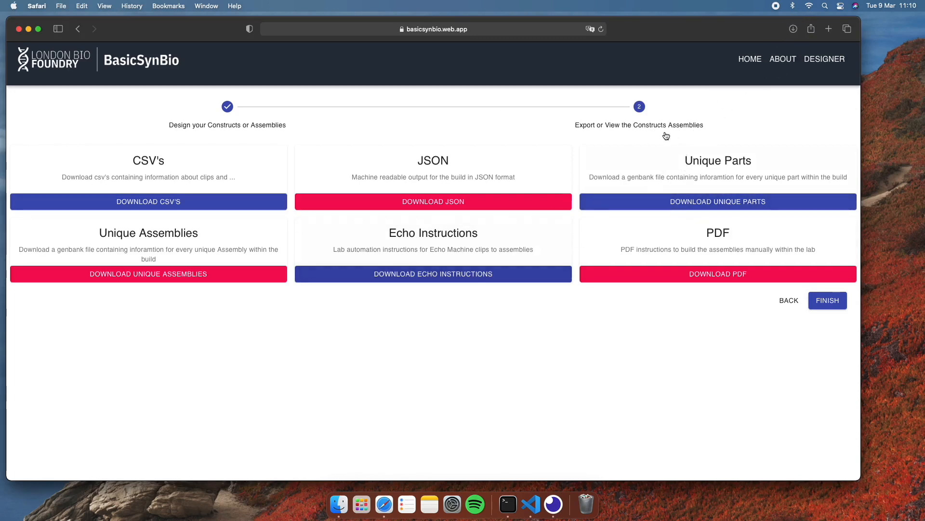
click(794, 30)
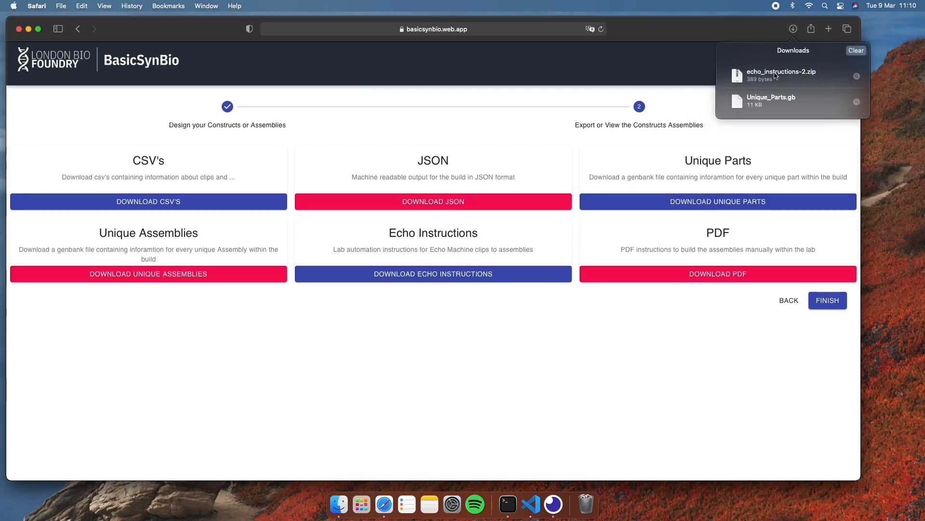
drag(770, 102, 903, 156)
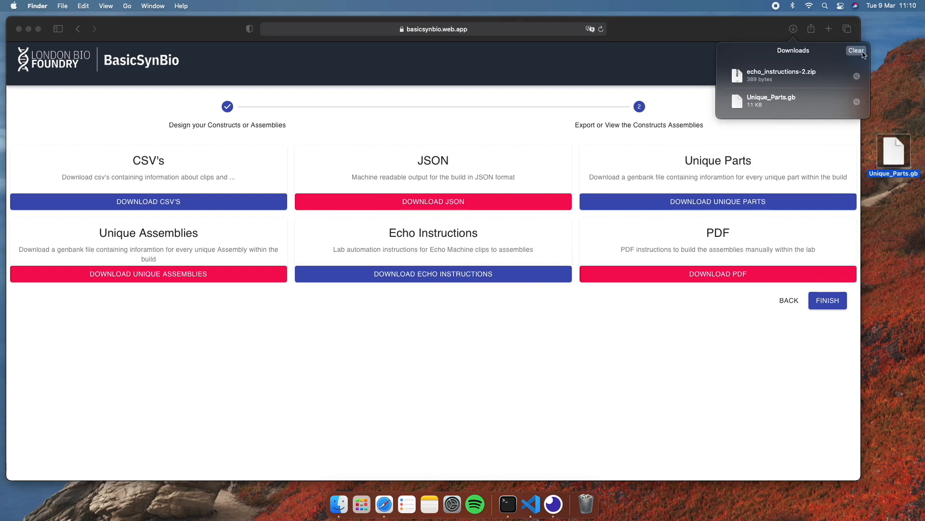
click(698, 123)
Step: Download the unique assemblies, place Unique_Assemblies.gb on the desktop, and clear the browser's downloads list
click(209, 272)
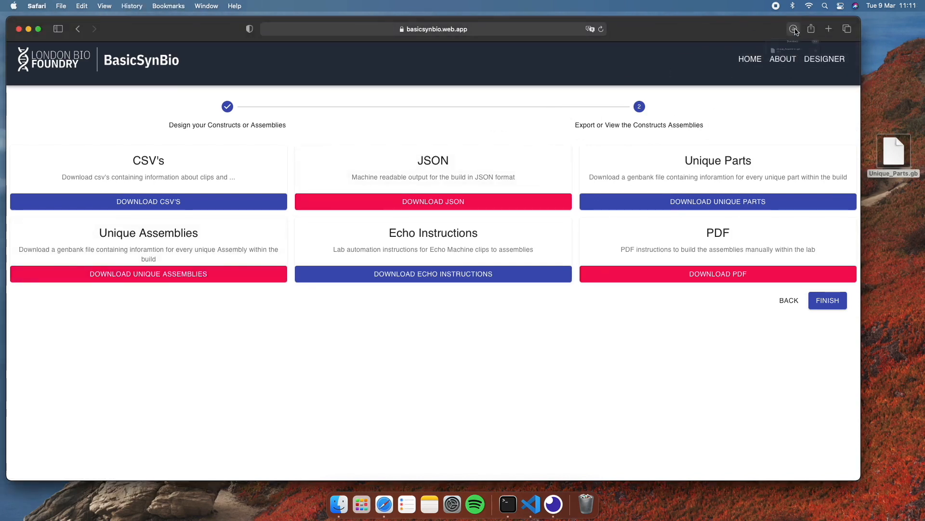
click(794, 29)
drag(771, 75, 892, 205)
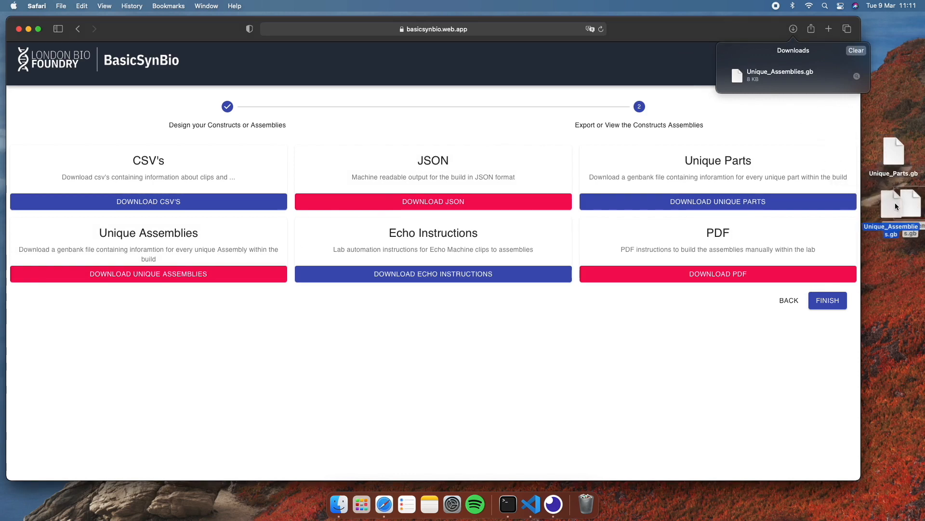
click(855, 50)
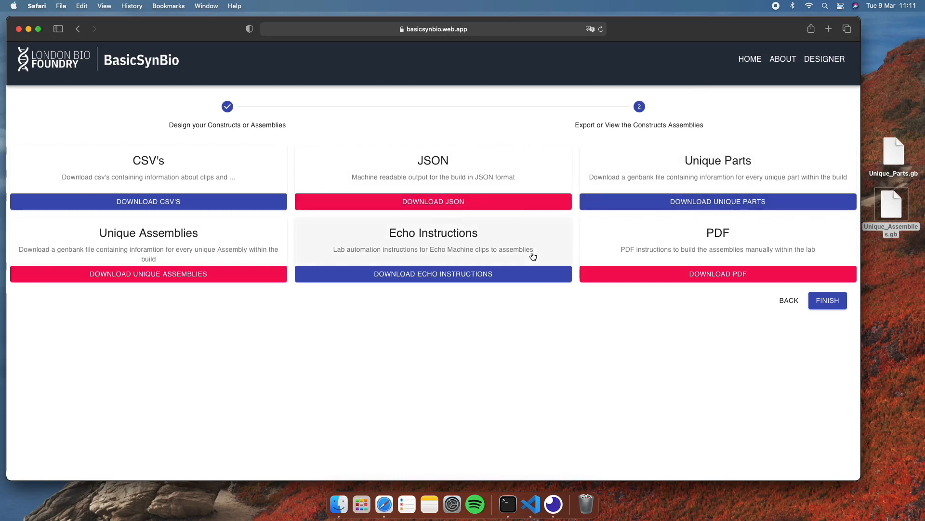
Step: Download the PDF instructions for manual assembly and place my_build-2.pdf on the desktop
click(630, 282)
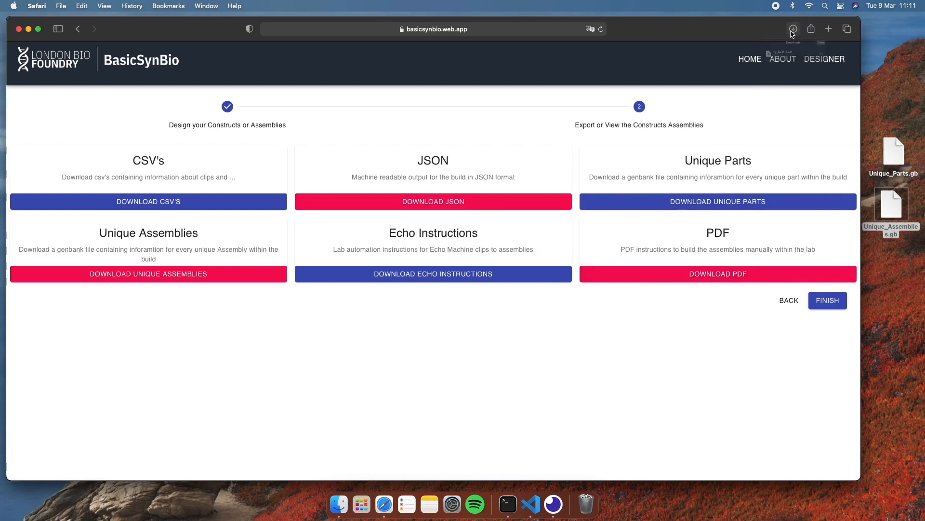
click(792, 30)
drag(769, 75, 884, 266)
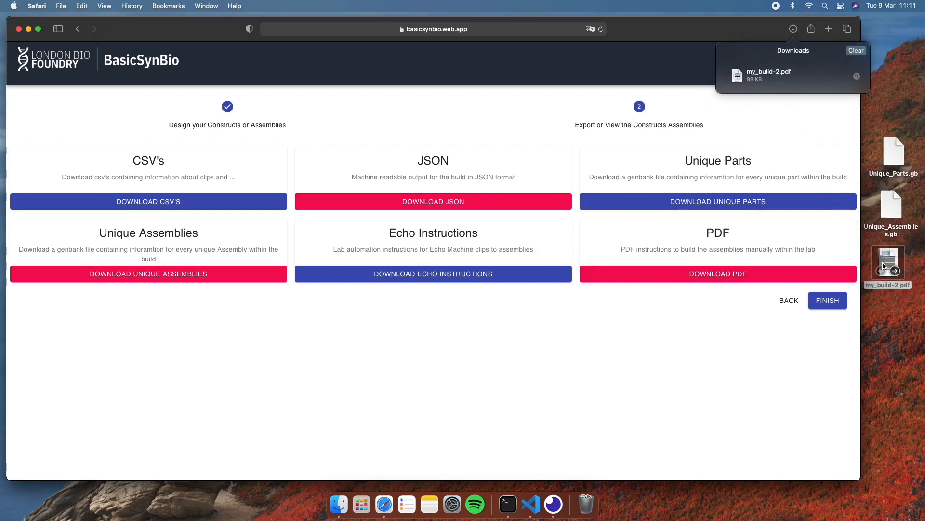
Step: Open my_build-2.pdf in Preview, read through the protocol's materials, method and clips reaction sections, and close it
double_click(890, 260)
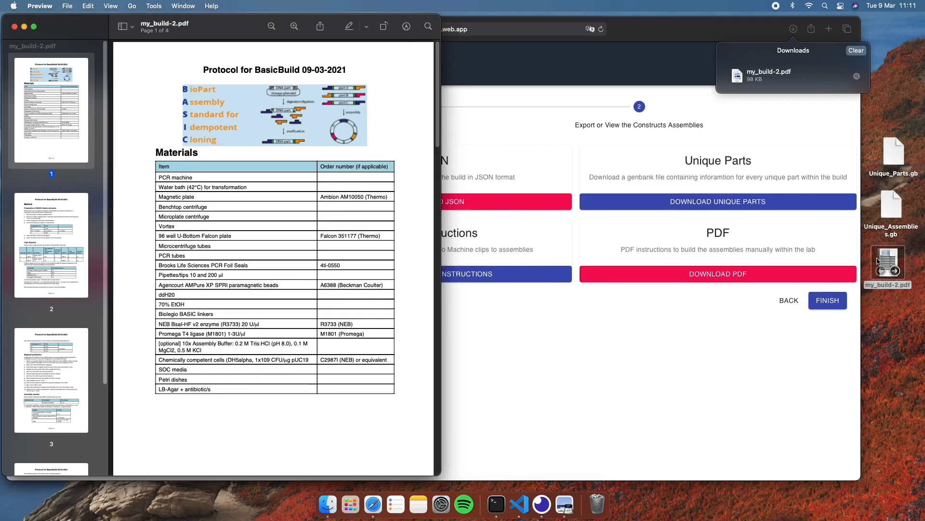
scroll(396, 271, down, 5)
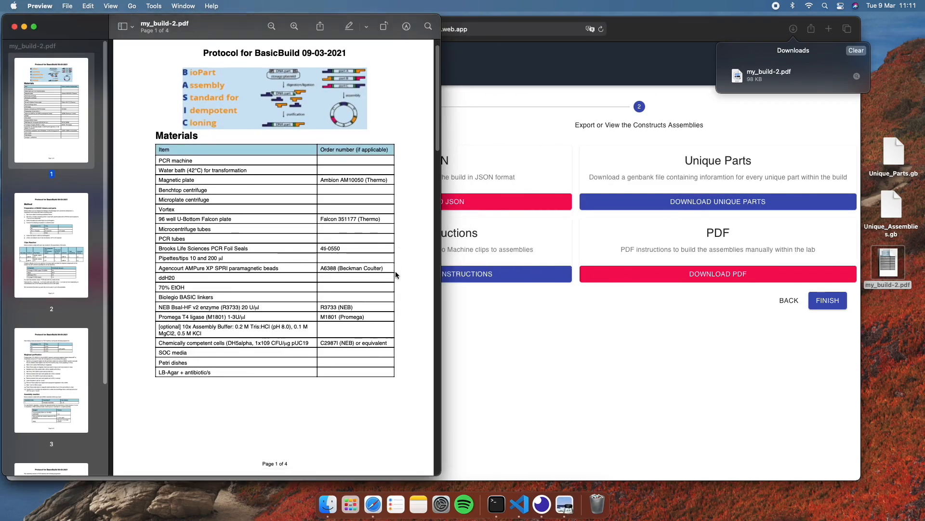
scroll(396, 274, down, 8)
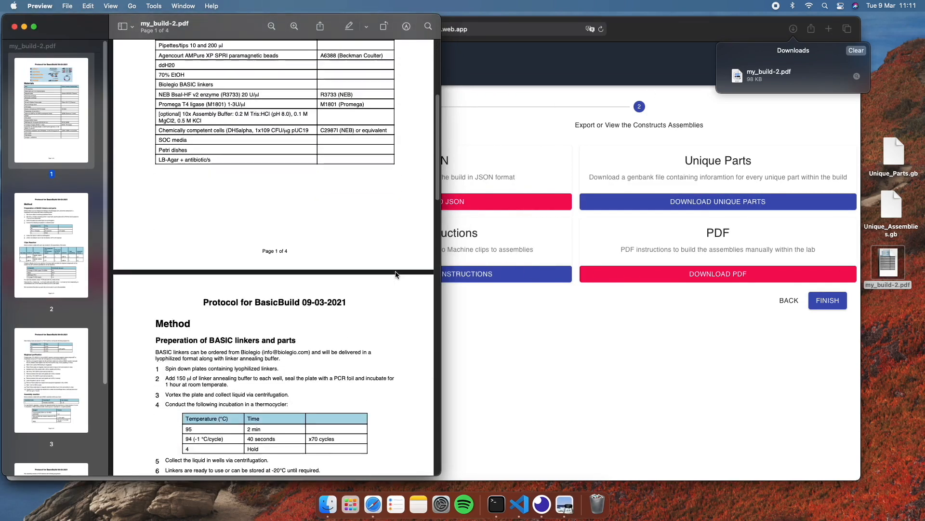
scroll(395, 275, down, 5)
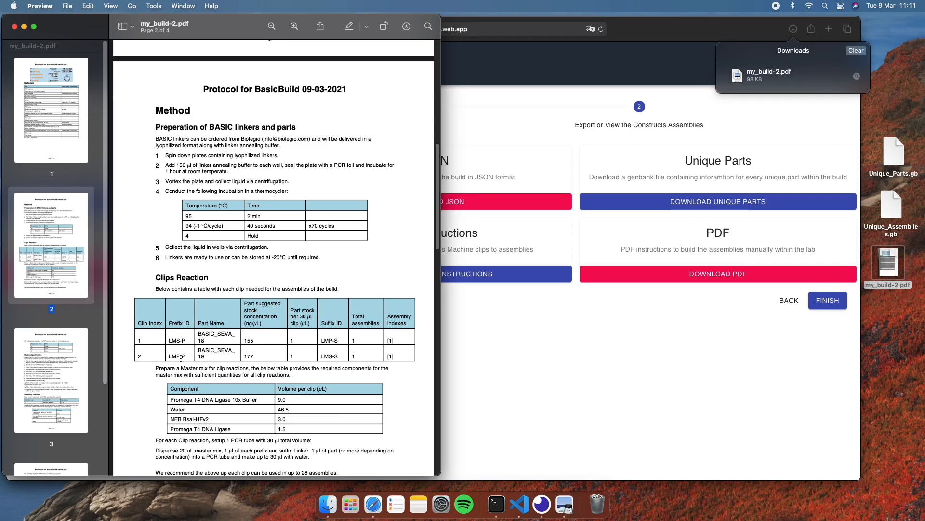
click(14, 27)
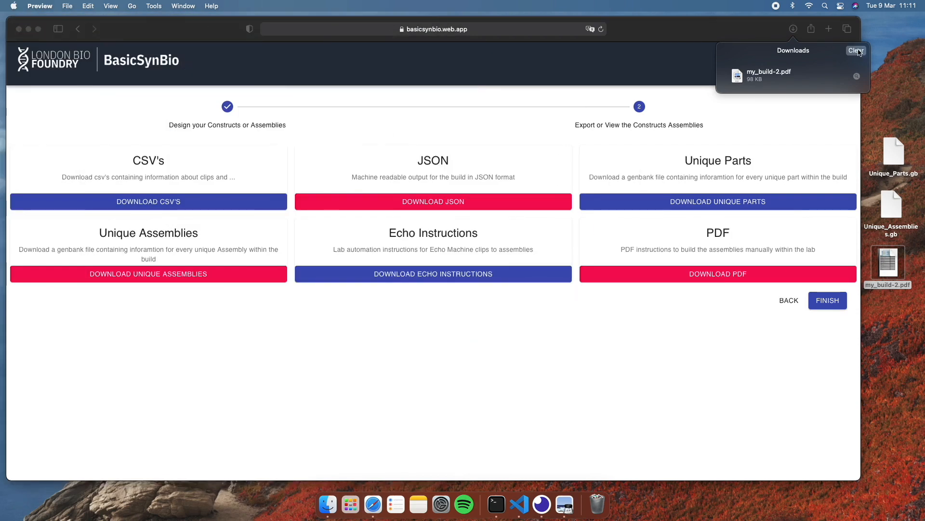
Step: Clear the browser's downloads list, finish the export stage and reset the designer for a new assembly
click(855, 110)
click(827, 301)
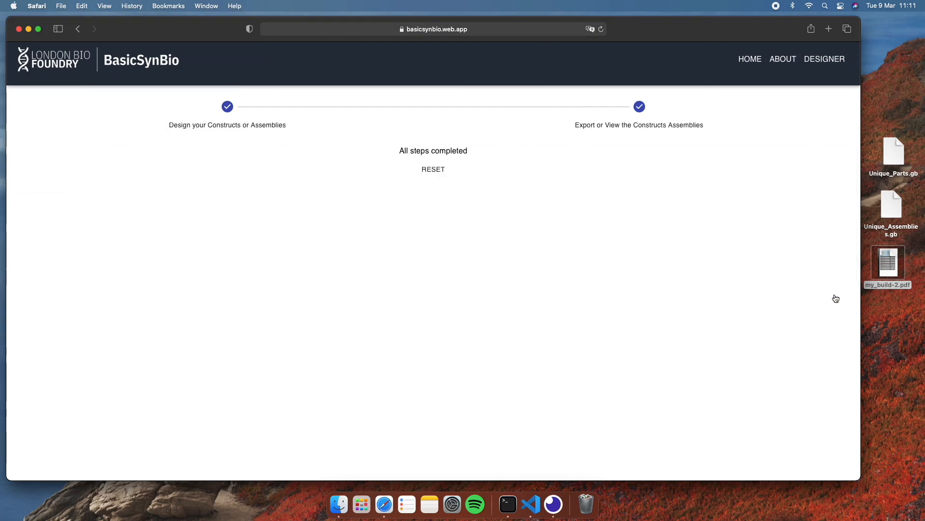
click(433, 169)
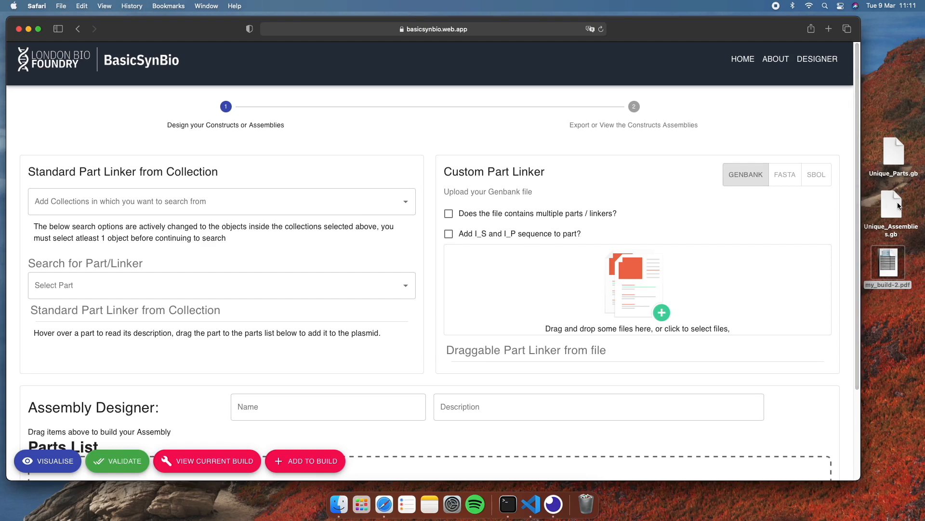
Step: Try the multiple-parts and I_S/I_P sequence options and the Fasta and SBOL upload formats for custom parts, ending on Genbank
click(449, 215)
click(449, 214)
click(453, 237)
click(453, 237)
click(794, 179)
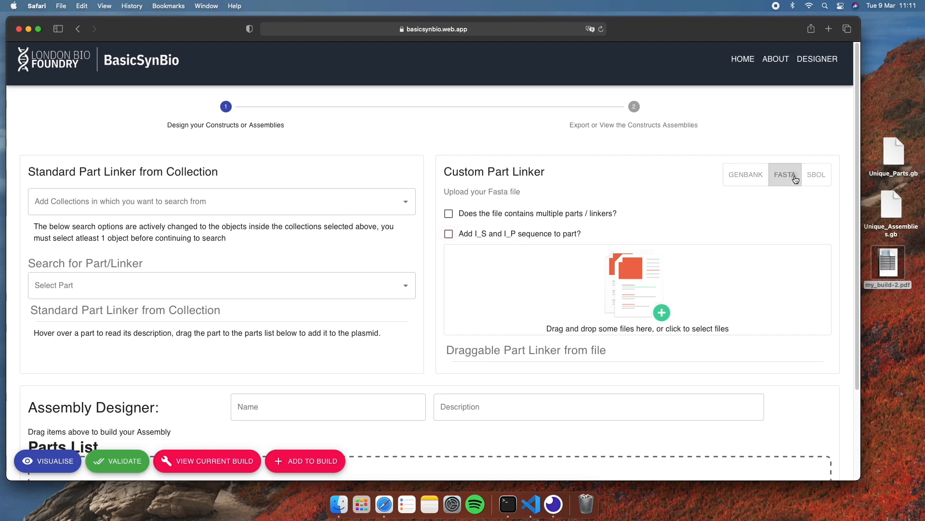
click(815, 177)
click(745, 176)
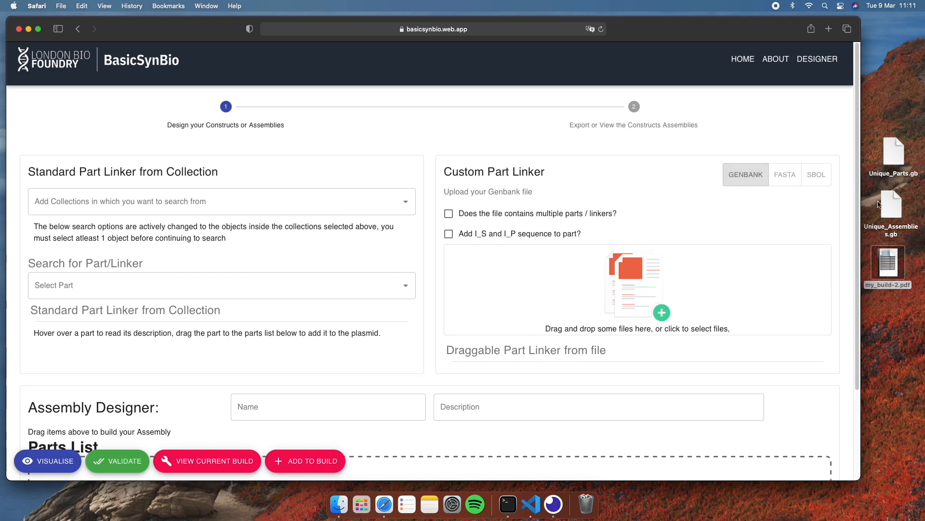
Step: Upload Unique_Assemblies.gb as a single custom Genbank part, and Unique_Parts.gb as a file containing multiple parts
click(895, 211)
drag(895, 211, 542, 266)
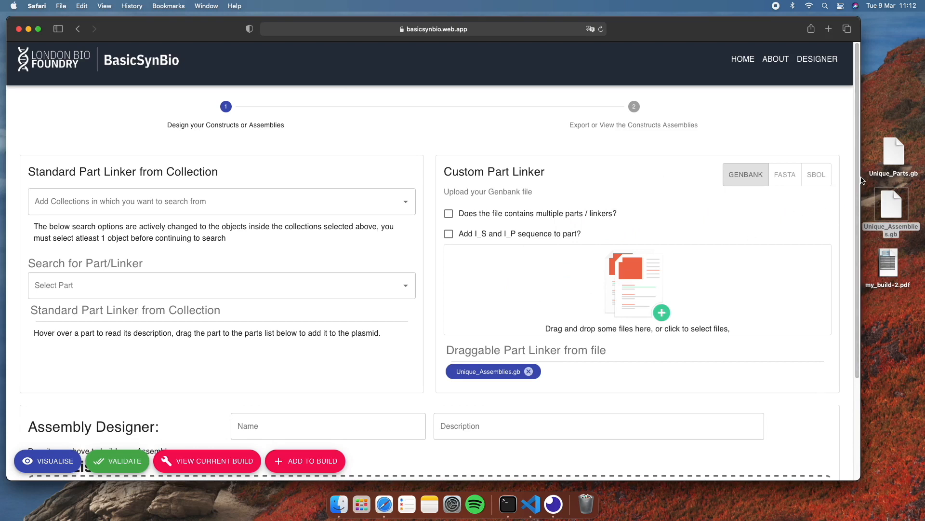
click(453, 214)
drag(900, 155, 512, 281)
Step: Add the uploaded BASIC_SEVA_18 part to the assembly's parts list and return to the site's home page
scroll(511, 278, down, 3)
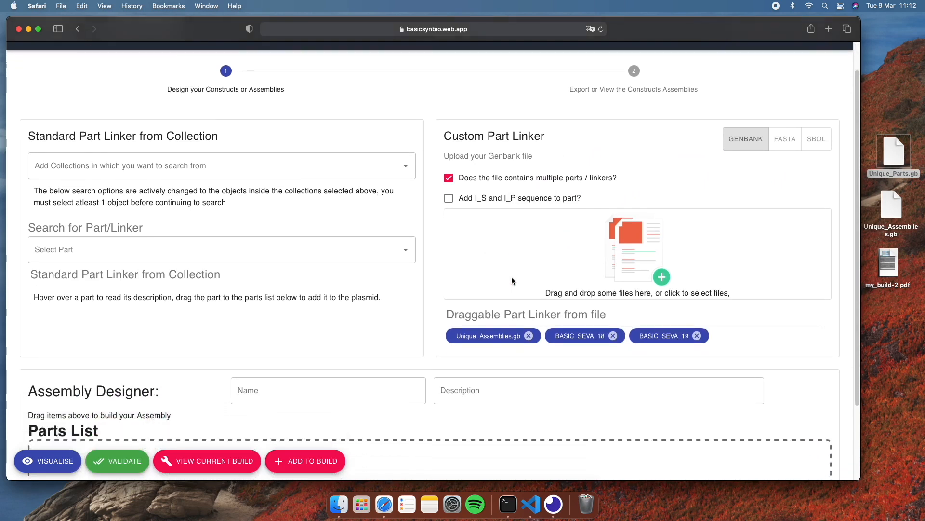
drag(578, 281, 193, 403)
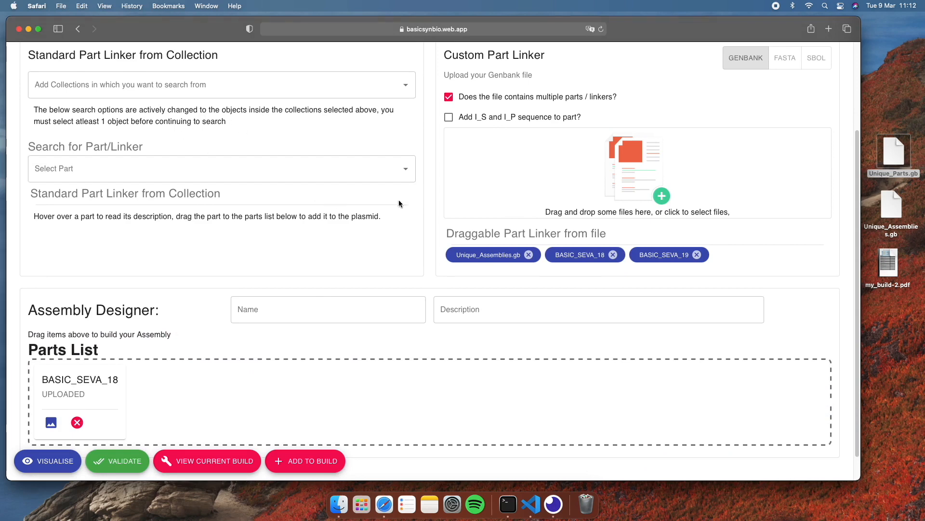
scroll(444, 211, down, 1)
scroll(765, 75, up, 5)
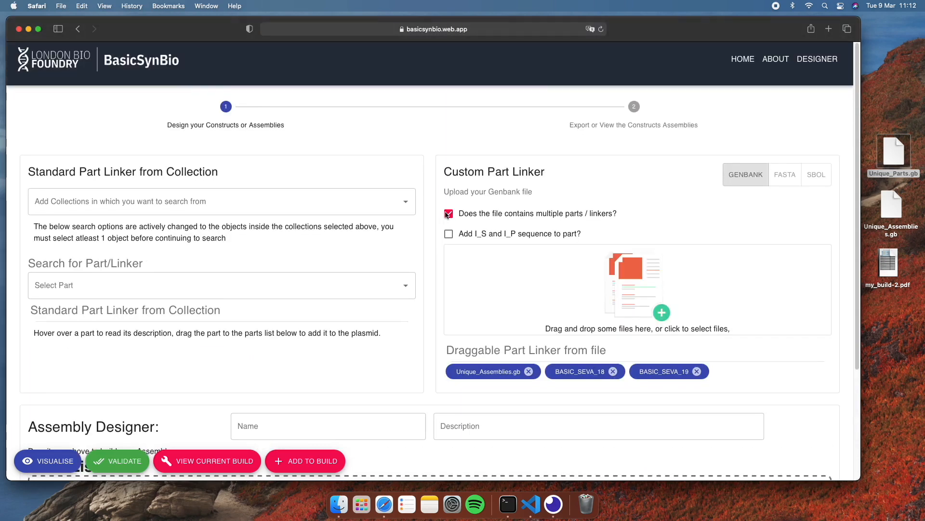
click(750, 62)
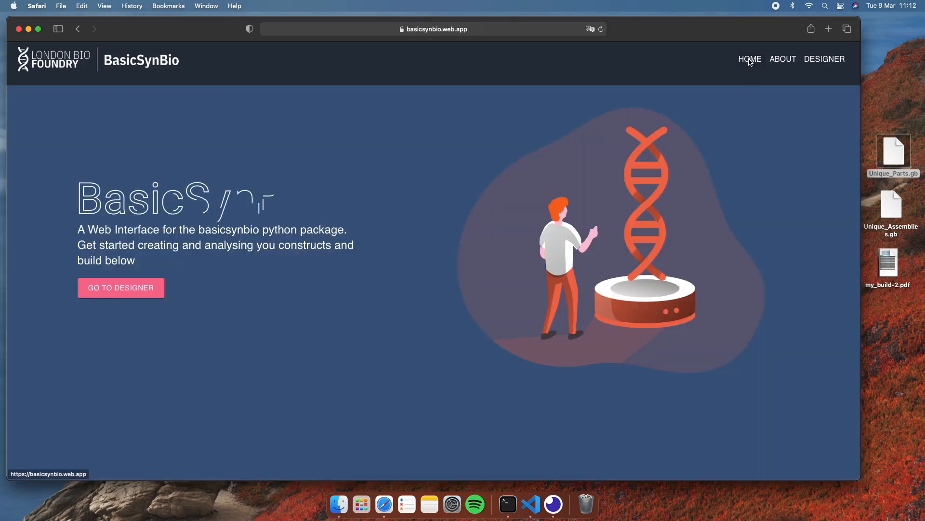